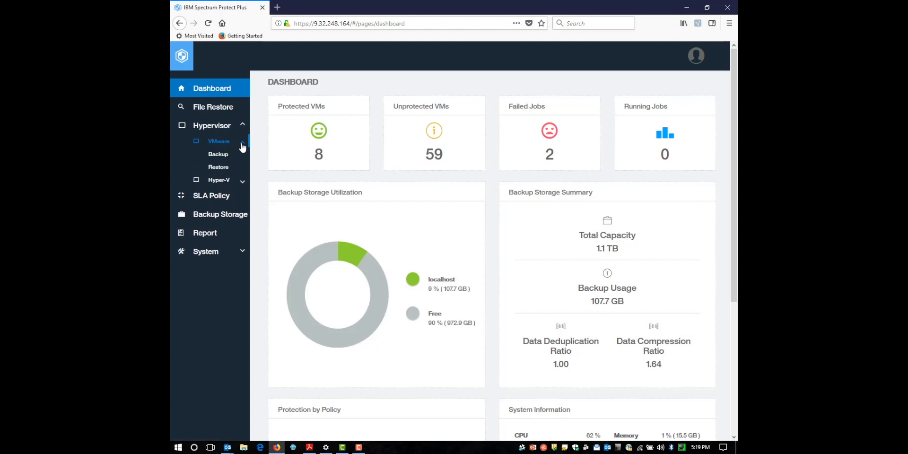
# - Open the VMware restore page, switch the view to VM(s) and list the virtual machines in vCenter xiv185.swg.usma.ibm.com
pyautogui.click(221, 169)
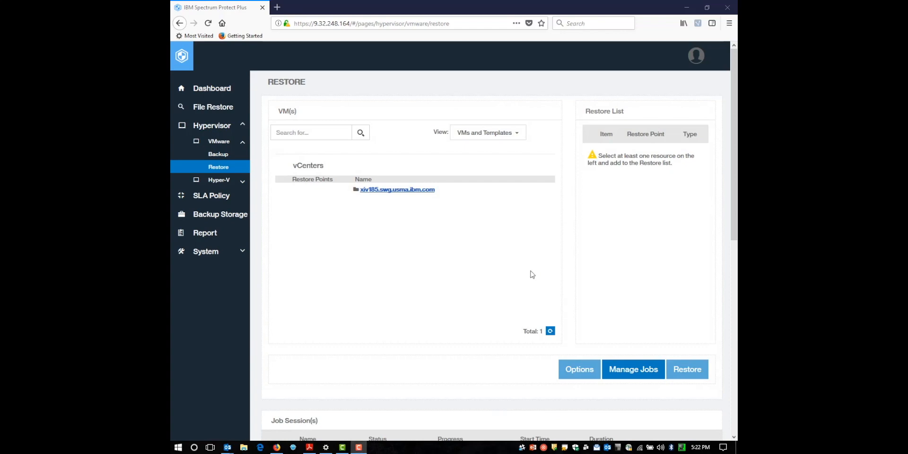
pyautogui.click(317, 133)
pyautogui.click(508, 137)
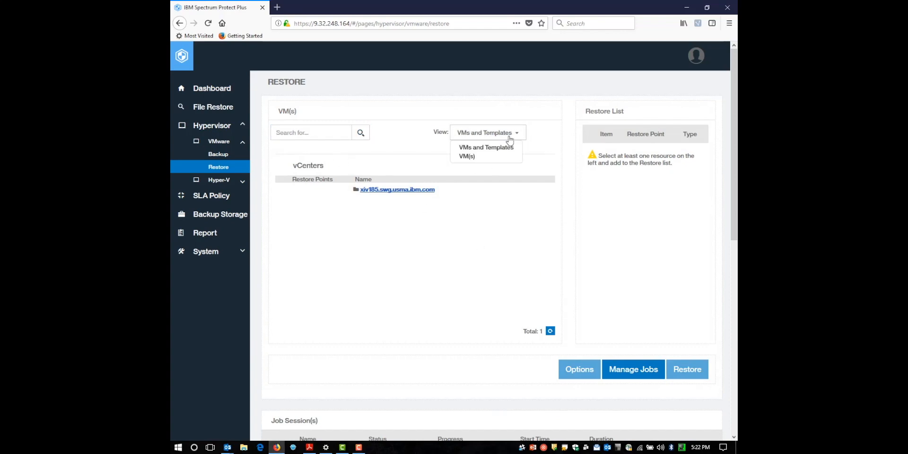
pyautogui.click(489, 163)
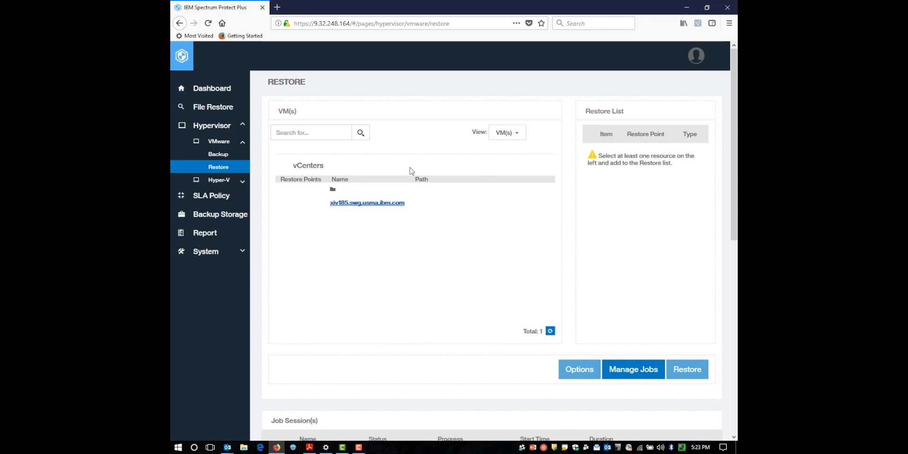
pyautogui.click(369, 204)
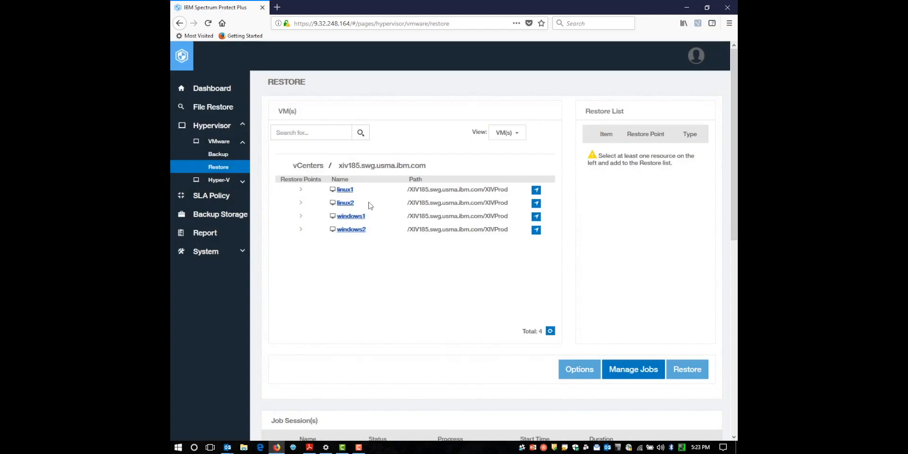
# - Add the windows1 restore point from Dec 28, 2017, 12:01:31 PM to the restore list
pyautogui.click(324, 131)
pyautogui.click(301, 217)
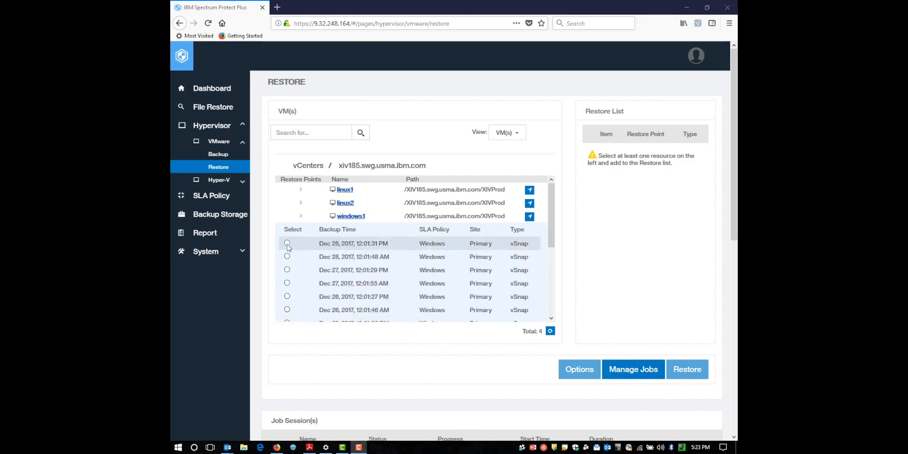
pyautogui.click(287, 243)
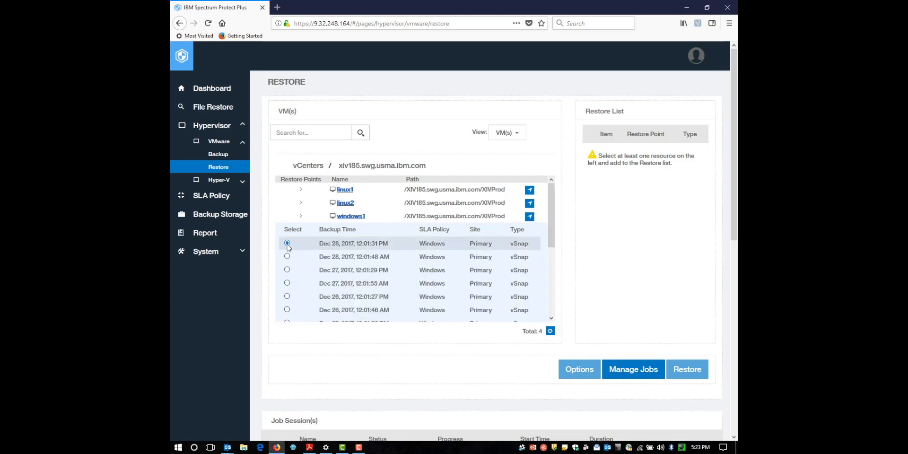
pyautogui.click(530, 216)
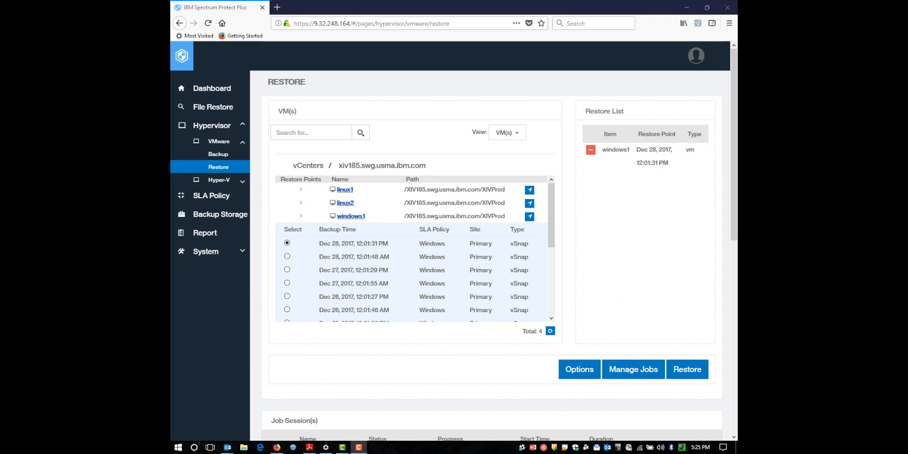
# - Open the VMware restore options, look at the alternate ESX destination choices and set the destination back to Original ESX Host or Cluster
pyautogui.click(582, 371)
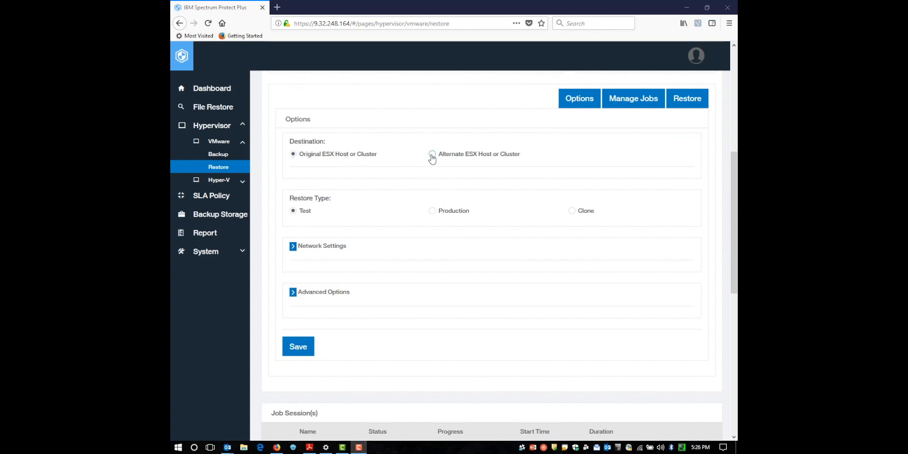
pyautogui.click(432, 156)
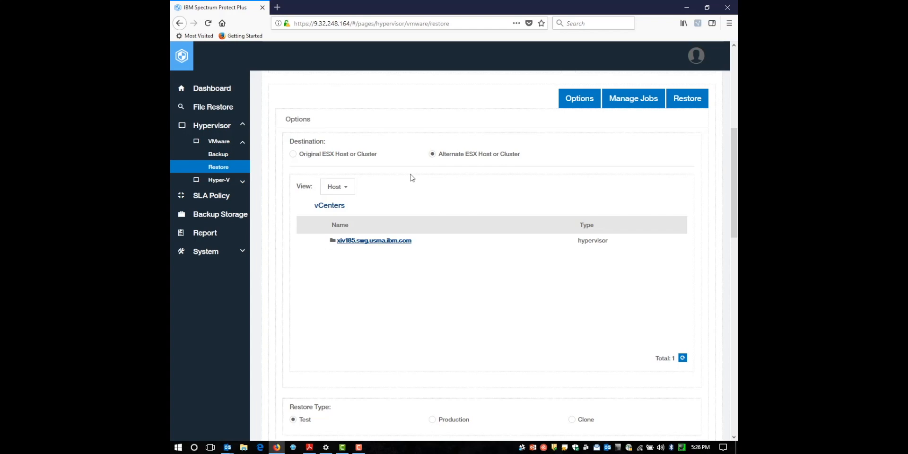
pyautogui.click(293, 155)
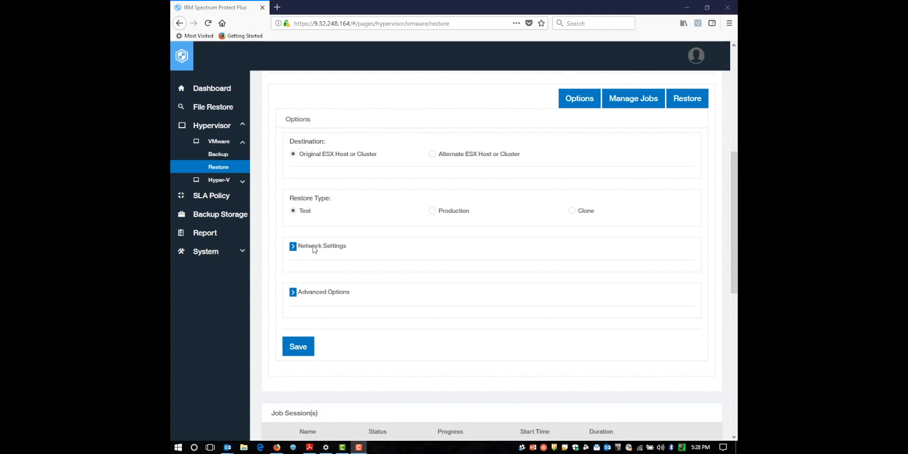
# - Expand the network settings and advanced options for the test restore and save the restore options
pyautogui.click(293, 246)
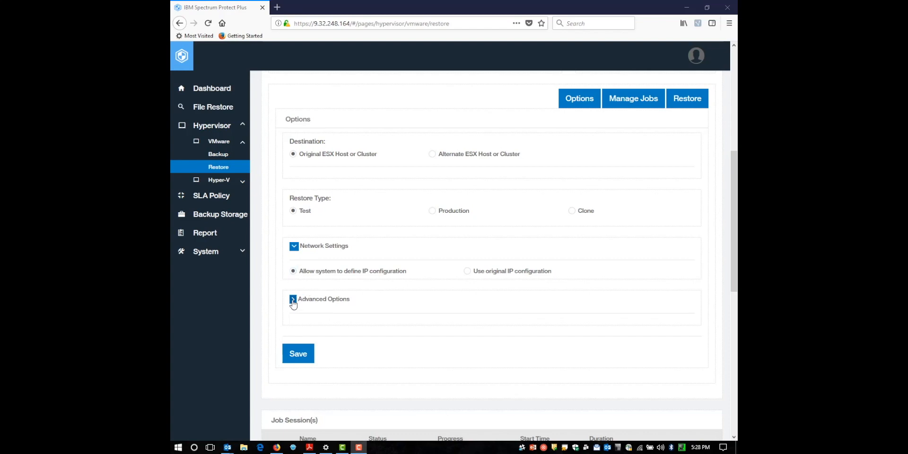
pyautogui.click(292, 300)
pyautogui.scroll(-2, 397, 279)
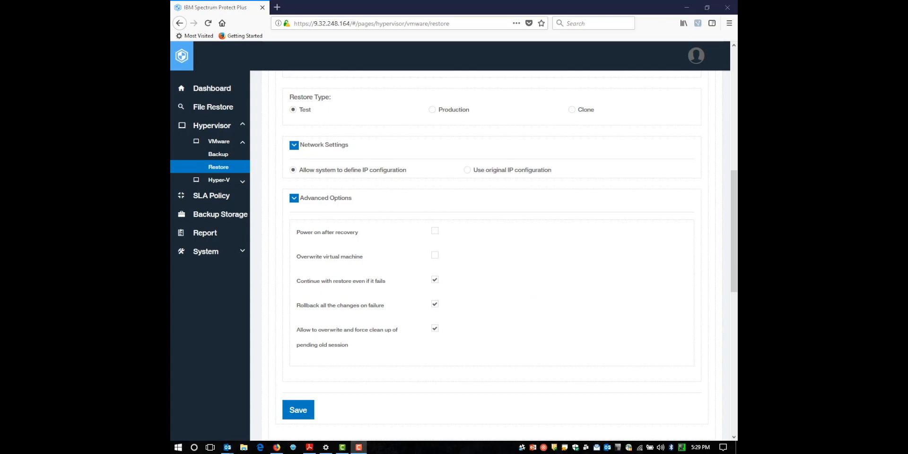
pyautogui.click(299, 411)
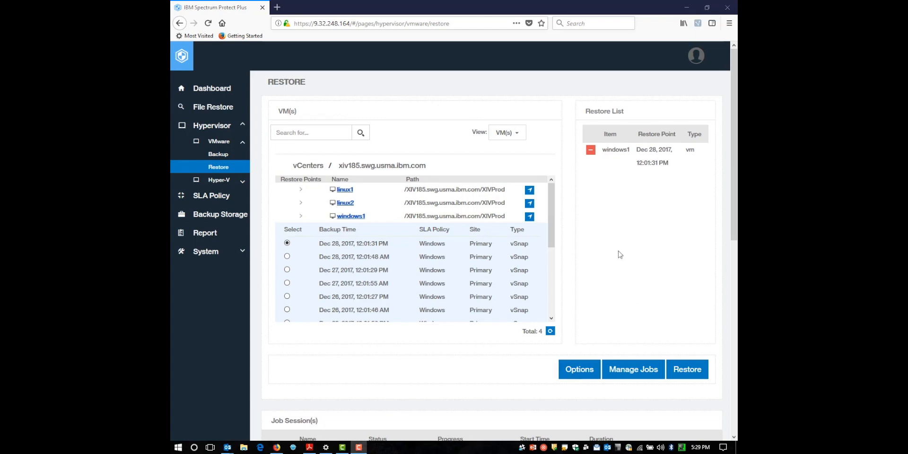
# - Examine the form for creating a scheduled restore job and close it without making a job
pyautogui.click(631, 370)
pyautogui.scroll(-5, 567, 327)
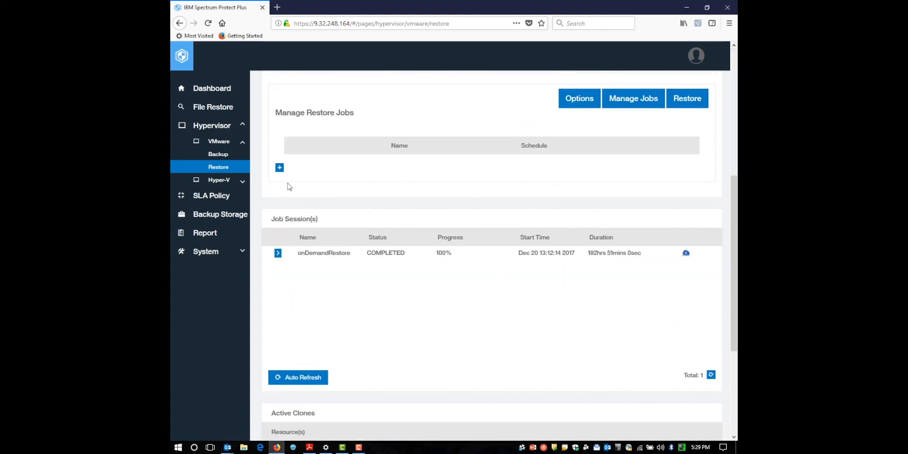
pyautogui.click(279, 169)
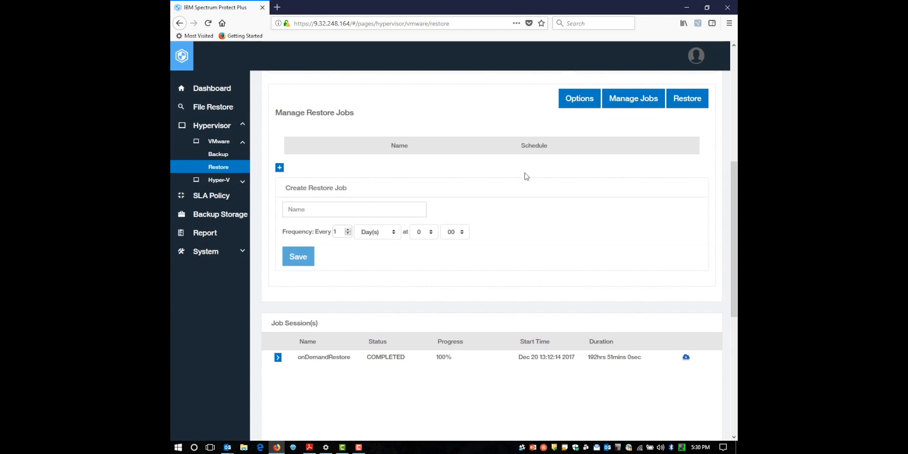
pyautogui.click(634, 99)
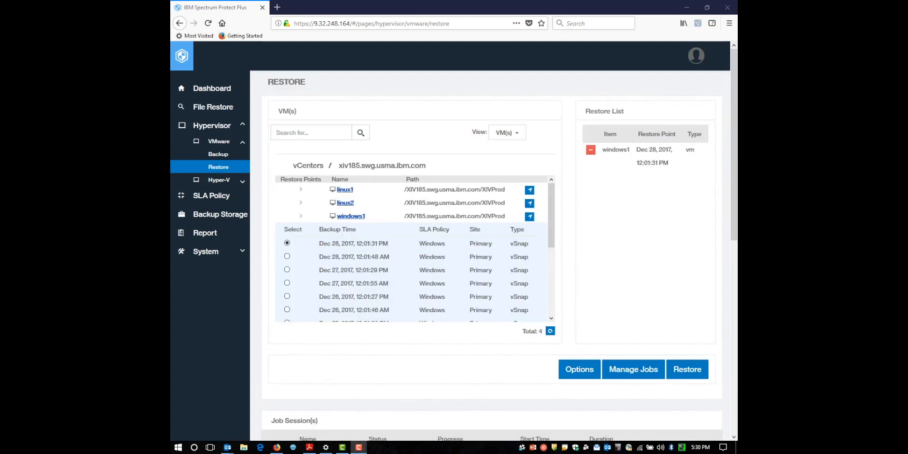
# - Run the windows1 restore, check its job session and view the actions available for the resulting active clone
pyautogui.click(688, 369)
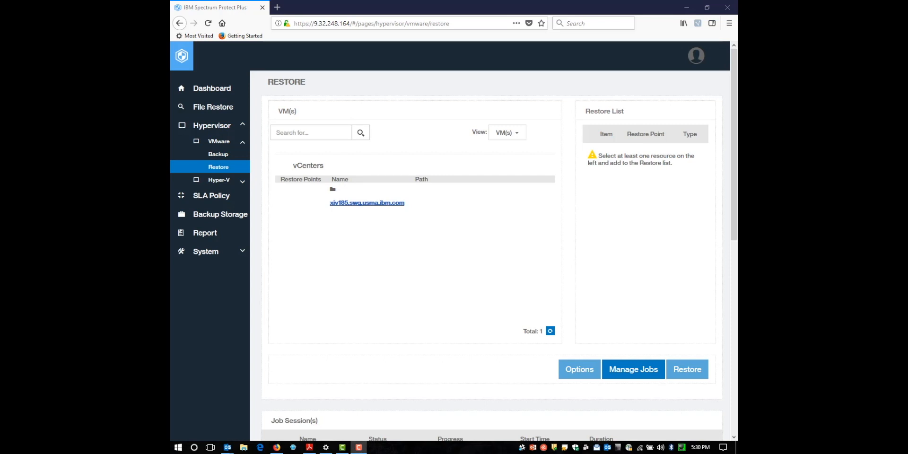
pyautogui.scroll(-4, 617, 316)
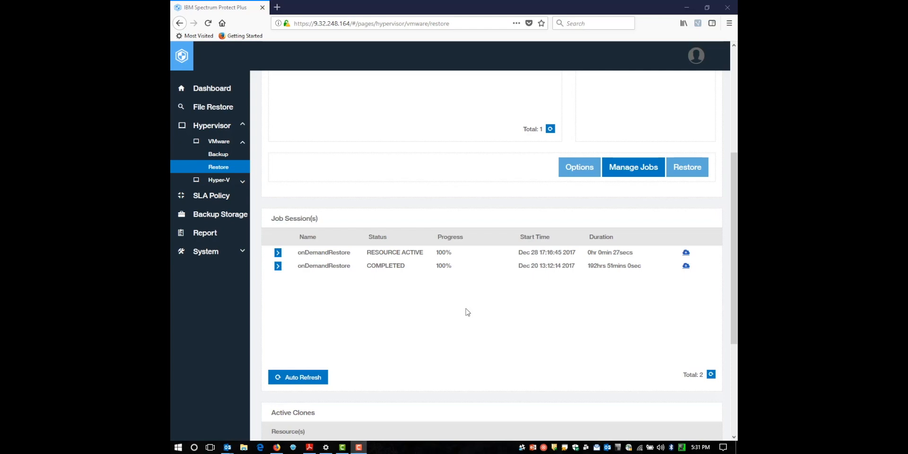
pyautogui.scroll(-4, 492, 256)
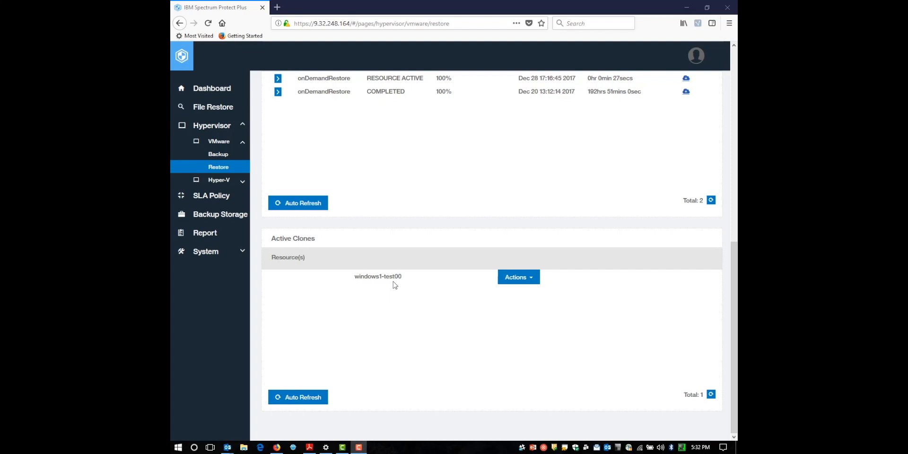
pyautogui.click(531, 282)
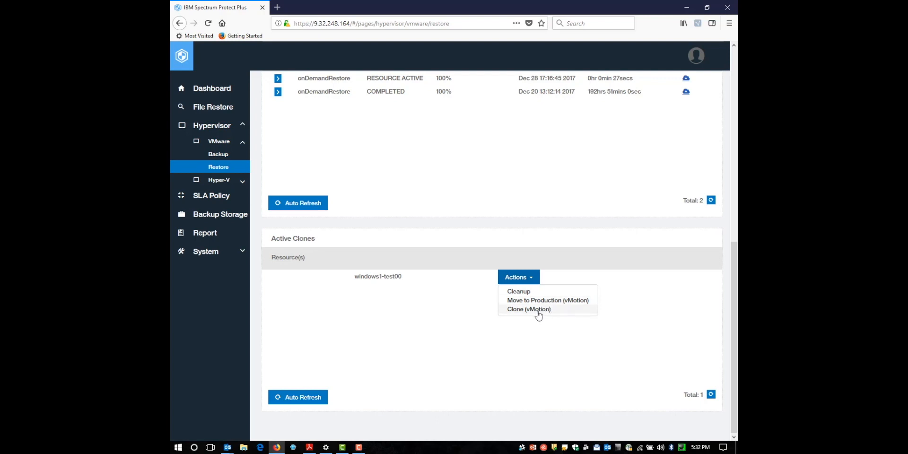
pyautogui.click(359, 447)
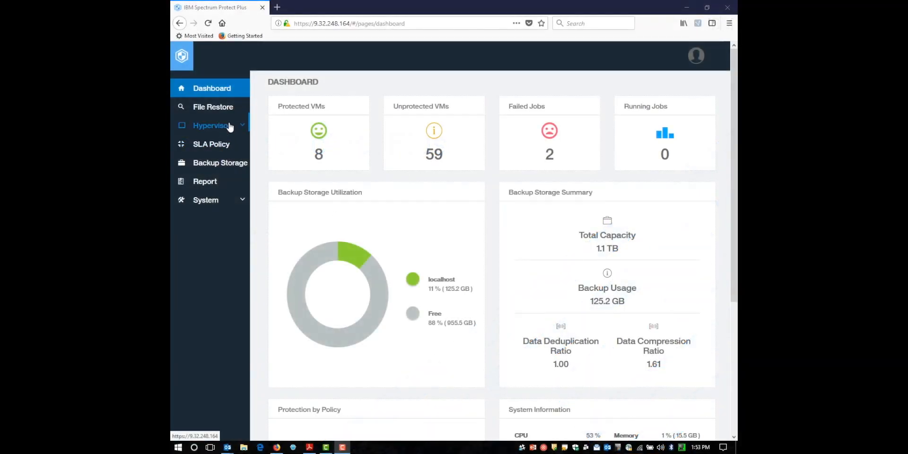
# - Open the Hyper-V restore page and list the virtual machines on server MSCSLAB.xivlab.net
pyautogui.click(239, 128)
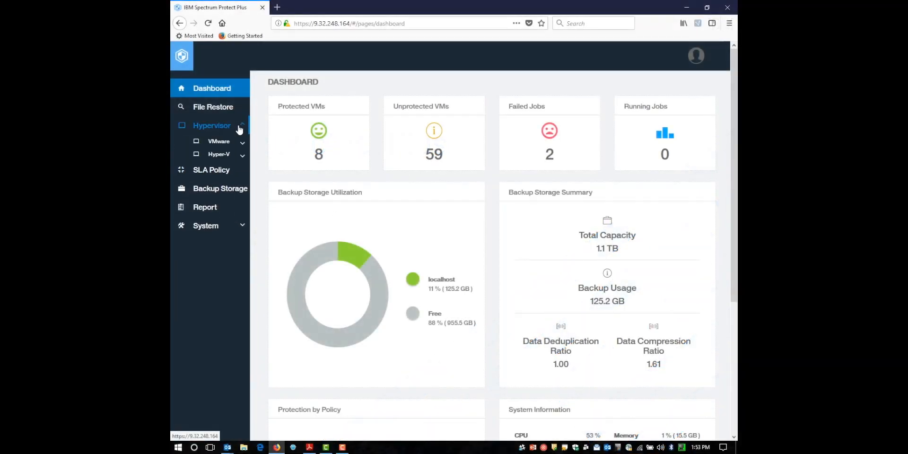
pyautogui.click(241, 157)
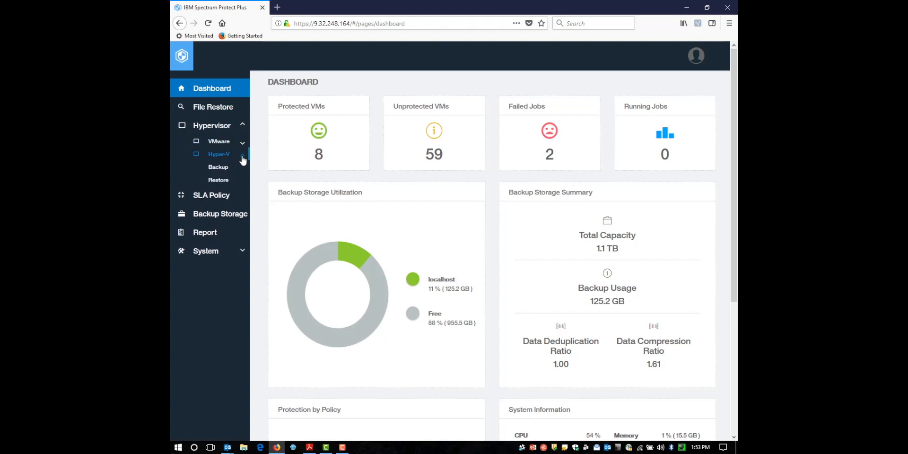
pyautogui.click(220, 182)
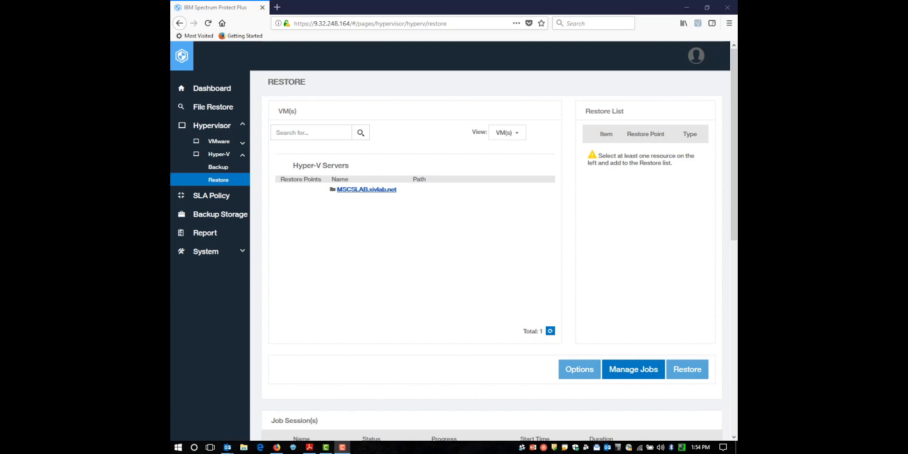
pyautogui.click(363, 191)
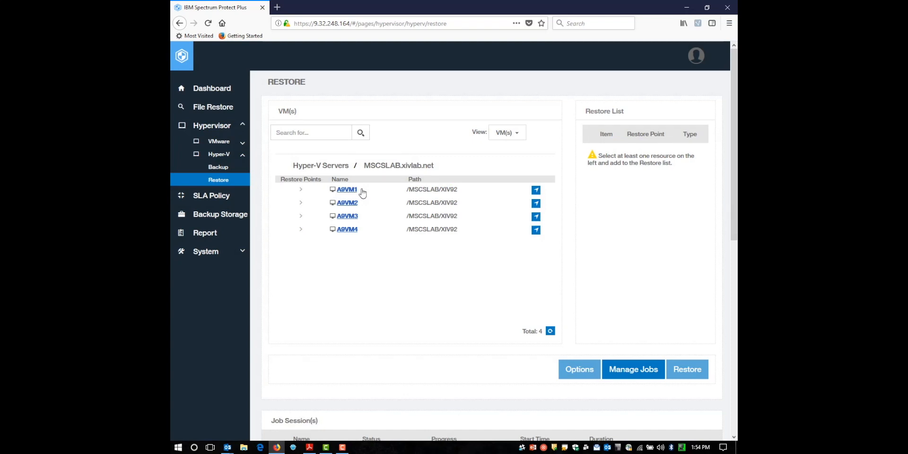
# - Add the A9VM1 restore point from Dec 29, 2017, 12:14:51 AM to the restore list
pyautogui.click(301, 190)
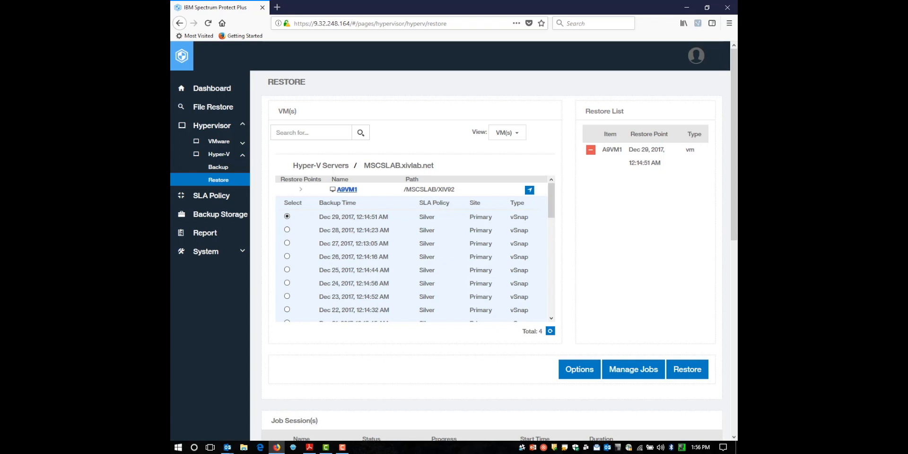
pyautogui.click(287, 216)
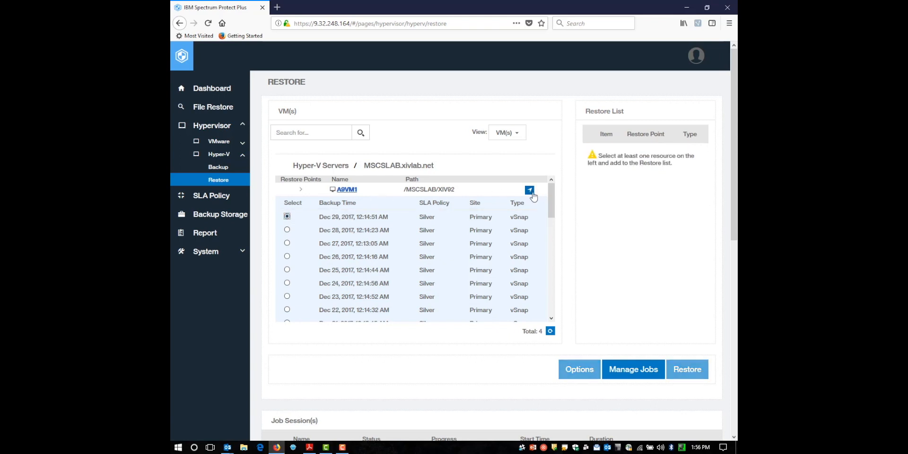
pyautogui.click(530, 190)
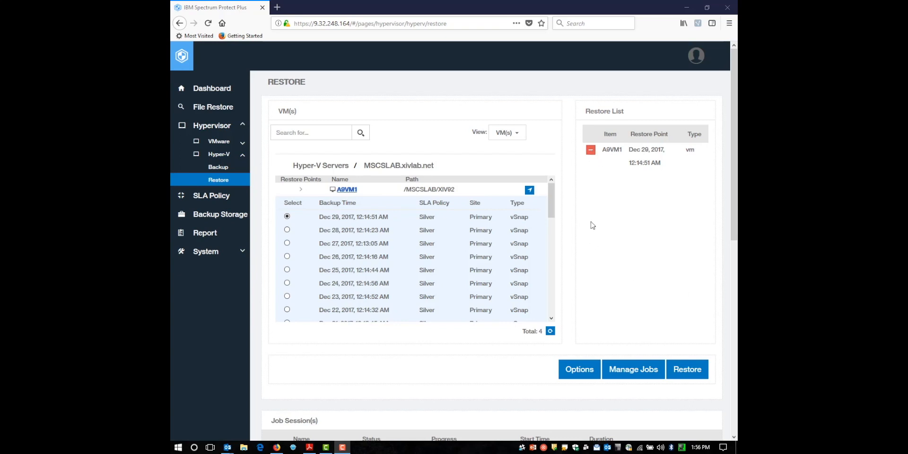
# - Remove A9VM1 from the restore list and add the same restore point back
pyautogui.click(591, 150)
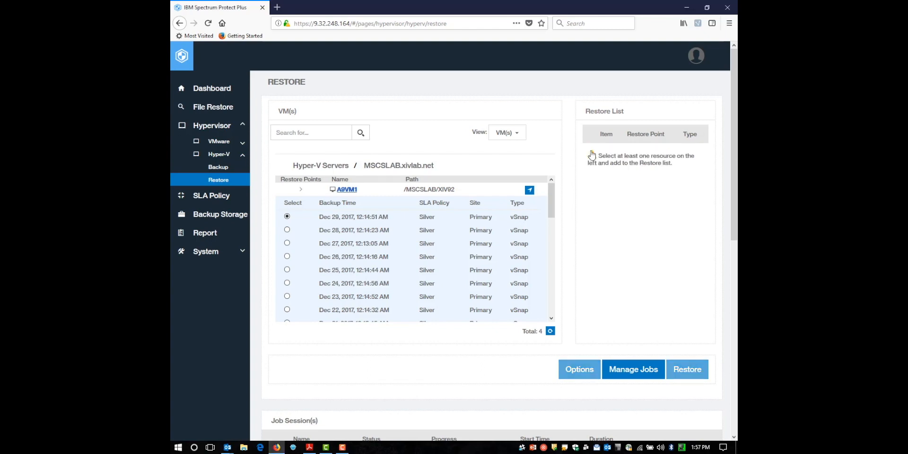
pyautogui.click(530, 191)
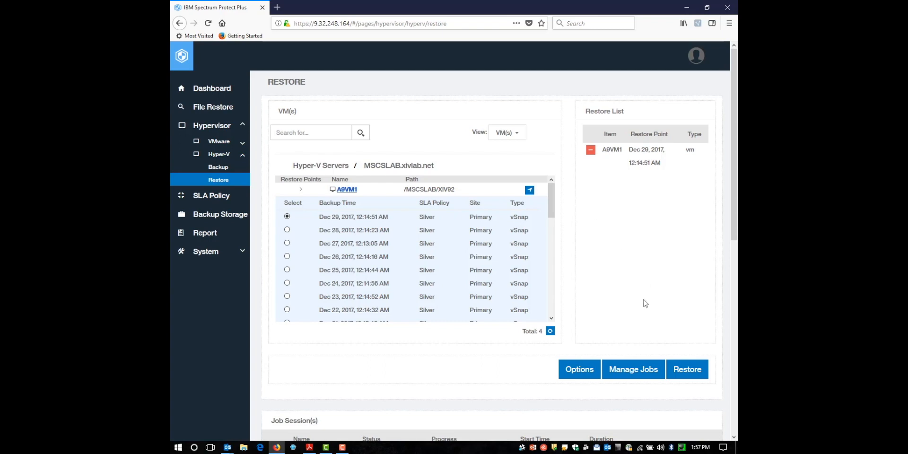
pyautogui.press('F9')
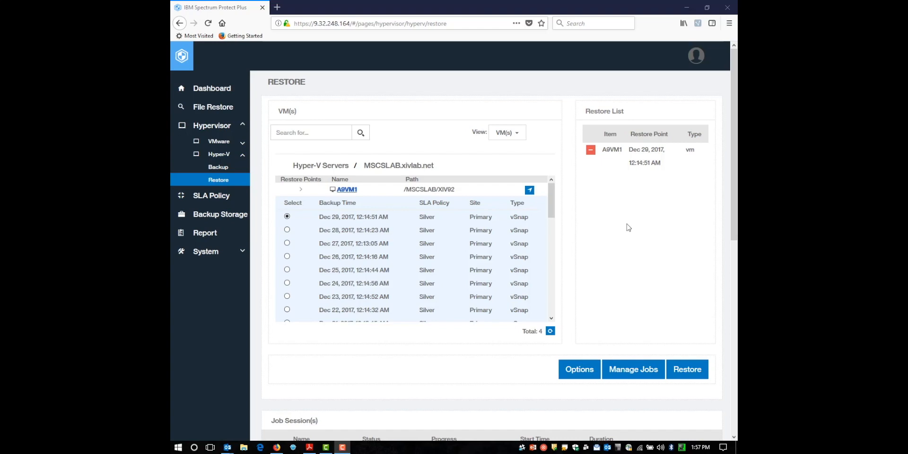
# - Review the advanced restore options and save a Test restore to the original Hyper-V host or cluster
pyautogui.click(581, 369)
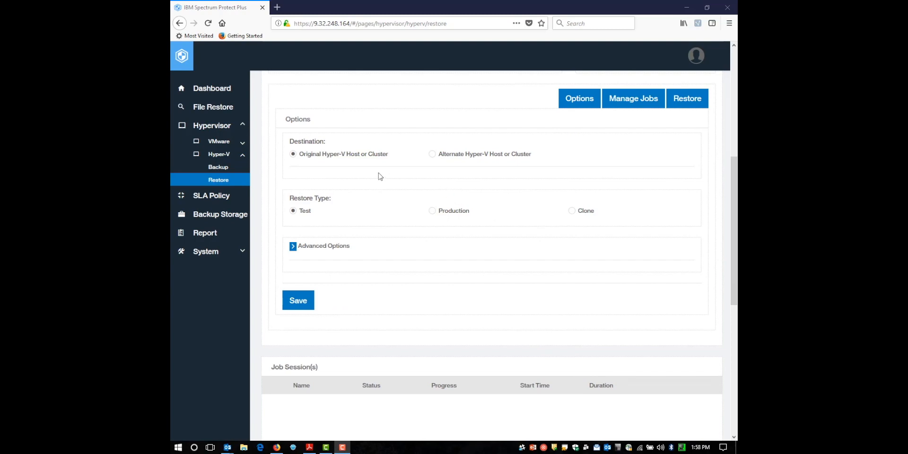
pyautogui.click(432, 155)
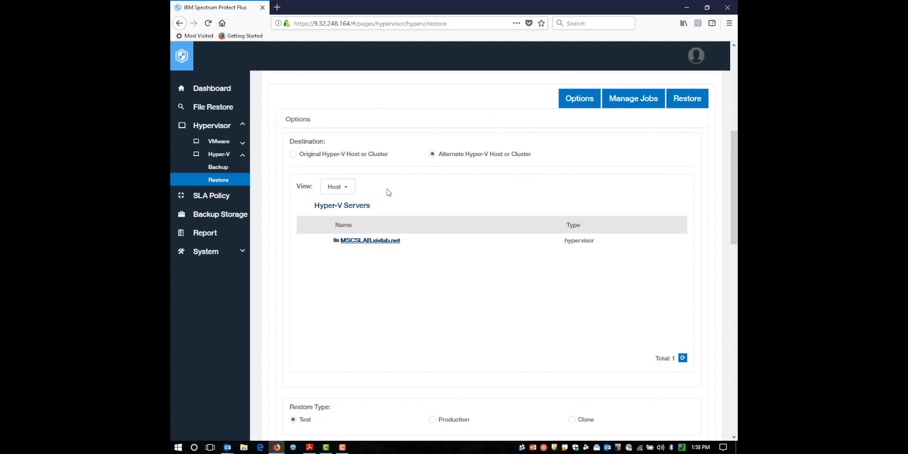
pyautogui.click(293, 154)
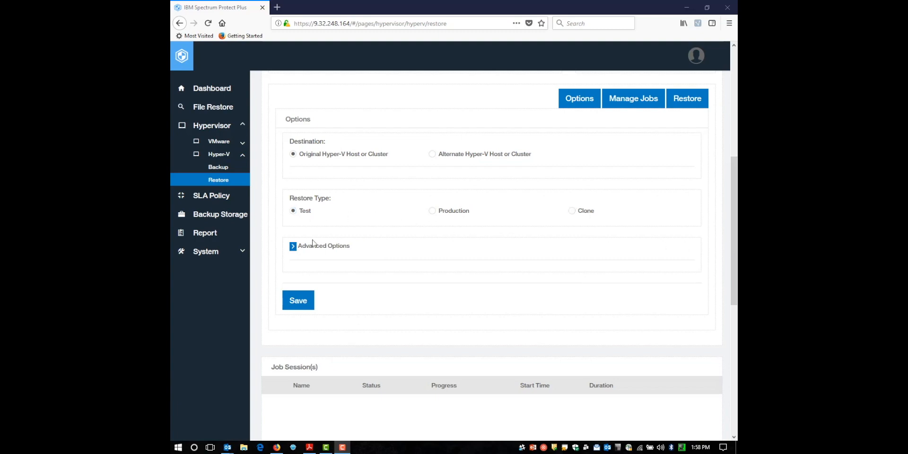
pyautogui.click(293, 246)
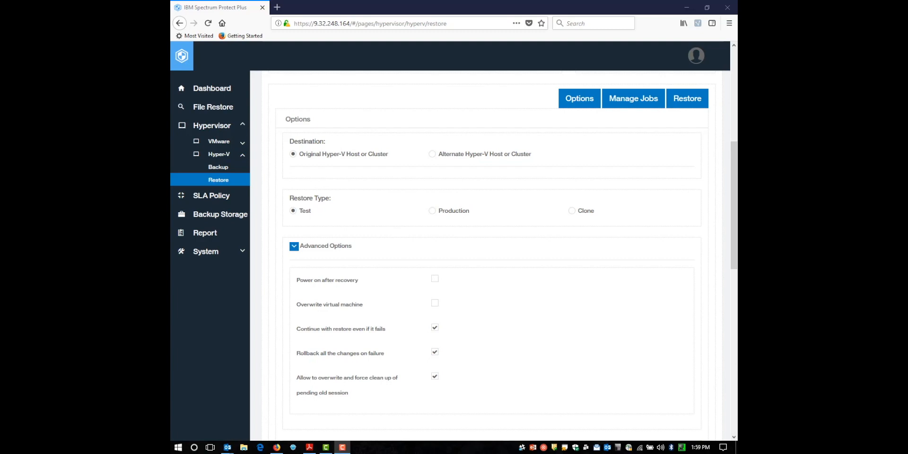
pyautogui.click(294, 247)
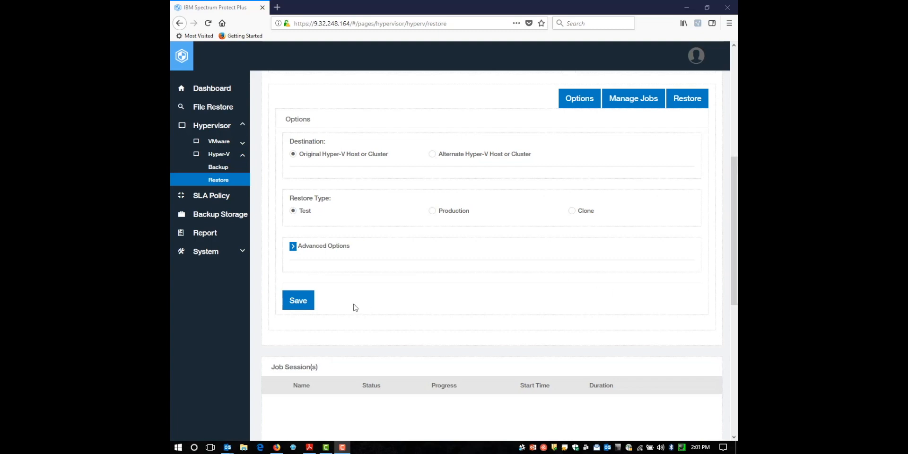
pyautogui.click(305, 302)
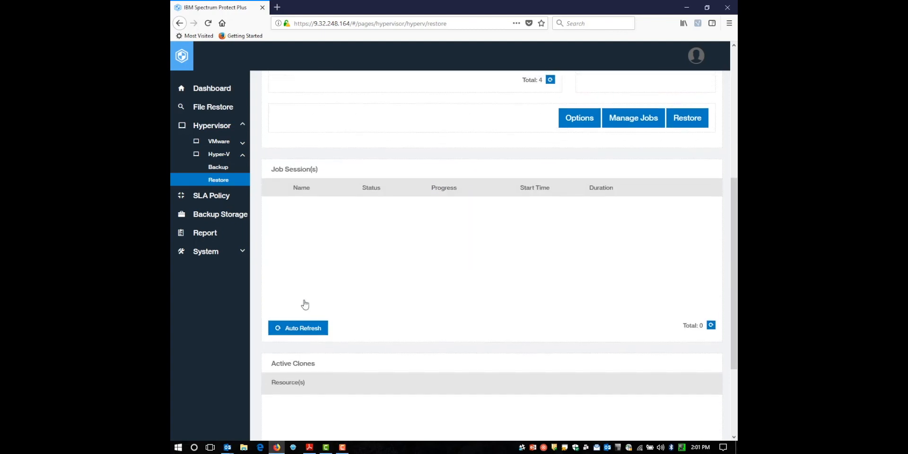
# - Open the restore job management for A9VM1 and view the settings for creating a scheduled restore job
pyautogui.scroll(5, 422, 306)
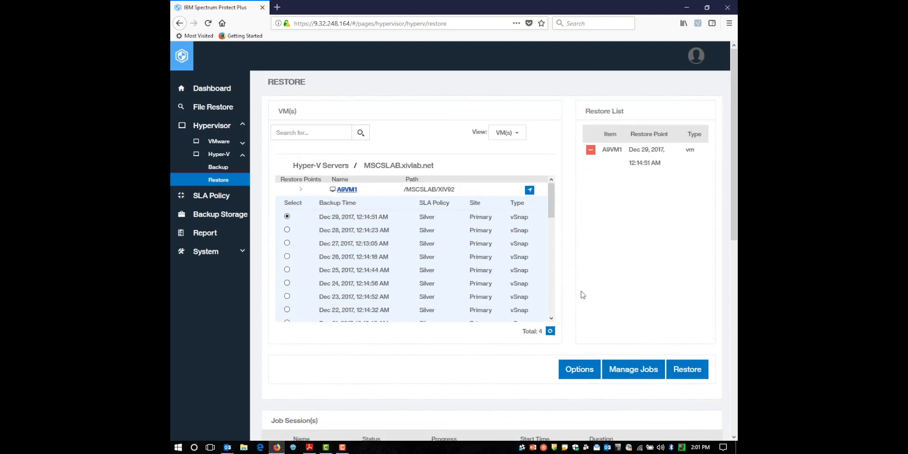
pyautogui.click(634, 371)
pyautogui.click(279, 168)
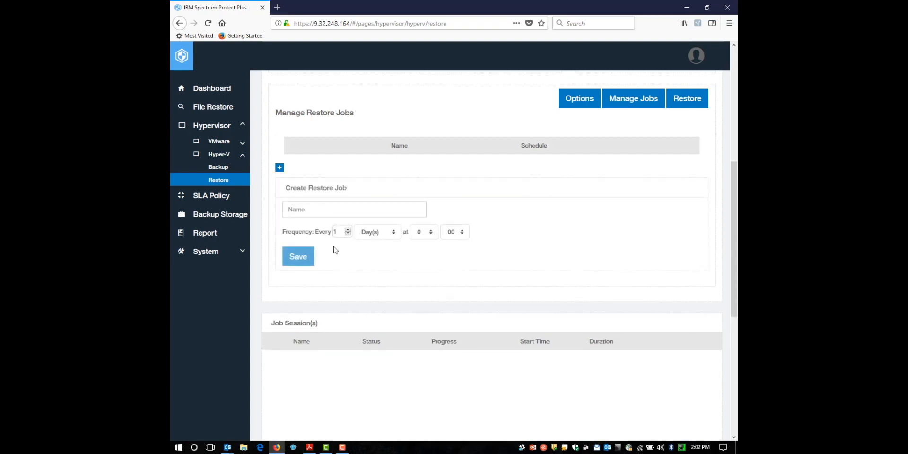
pyautogui.scroll(6, 610, 179)
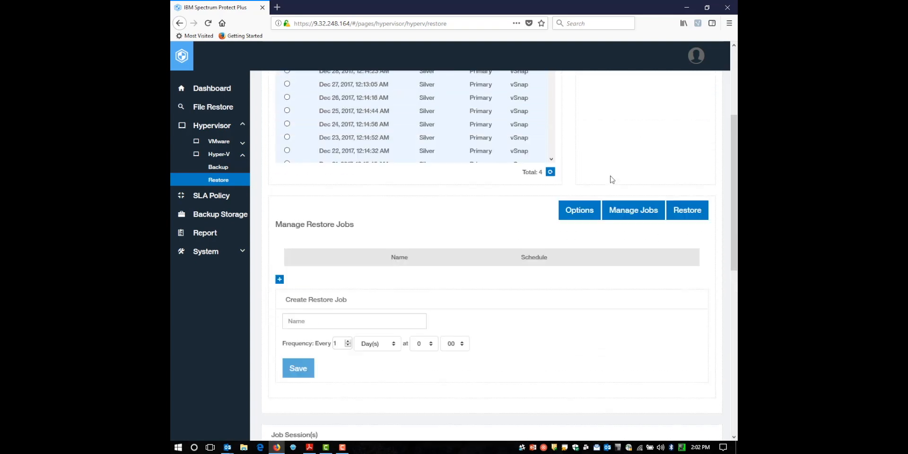
pyautogui.press('F10')
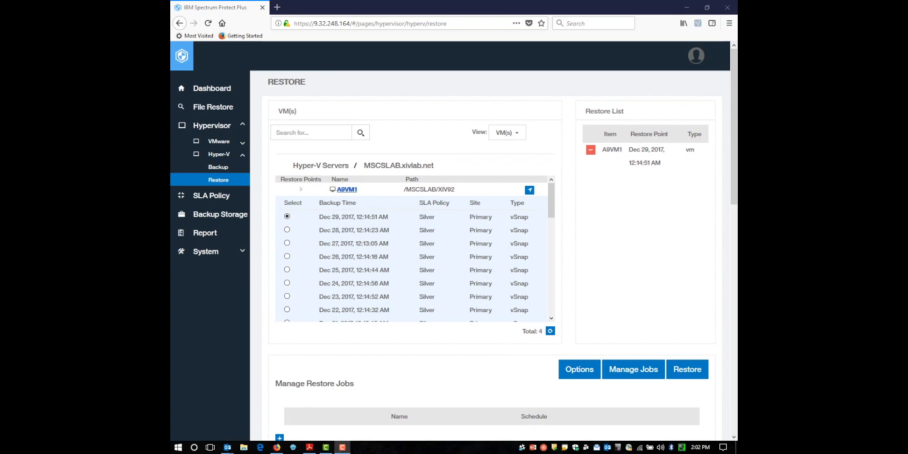
# - Run the A9VM1 restore, check its job session and view the actions available for the resulting active clone
pyautogui.click(686, 373)
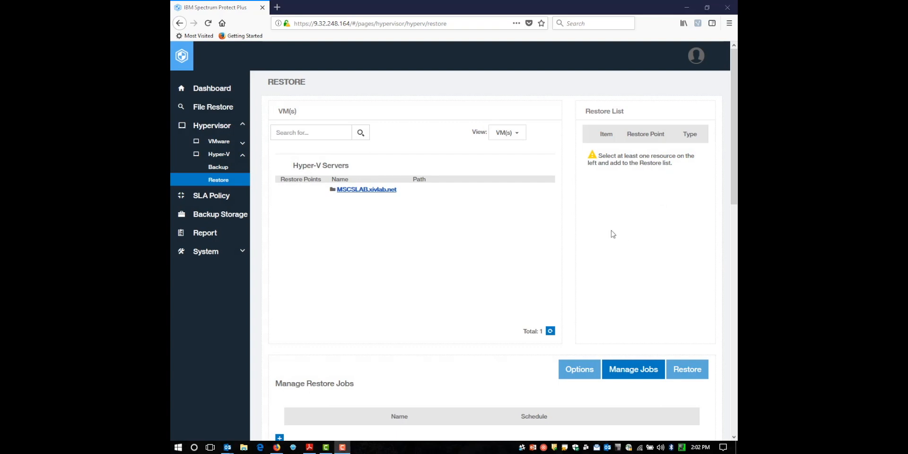
pyautogui.scroll(-6, 611, 233)
pyautogui.scroll(-4, 613, 234)
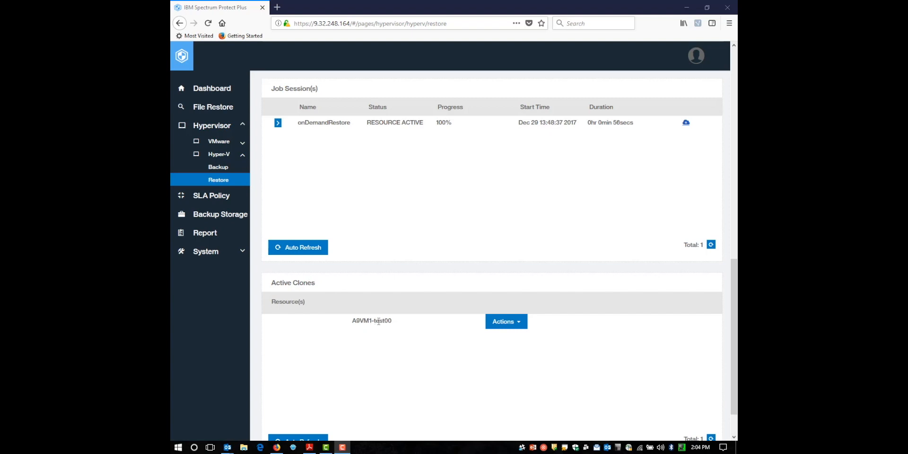
pyautogui.click(521, 326)
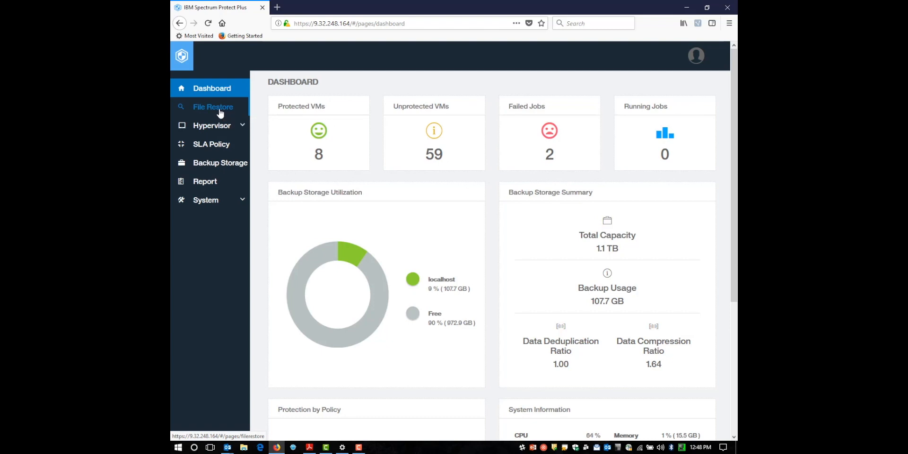
# - Open the File Restore page and search the backups for license.txt without a virtual machine filter
pyautogui.click(219, 112)
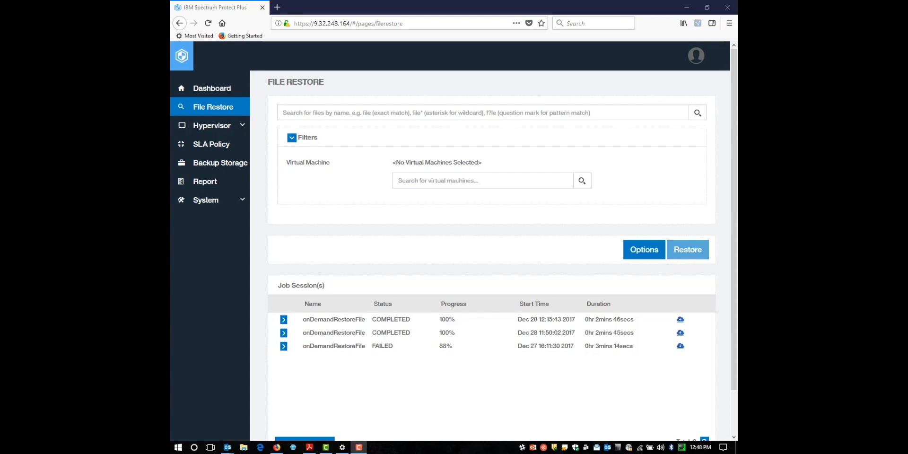
pyautogui.click(370, 116)
pyautogui.click(409, 115)
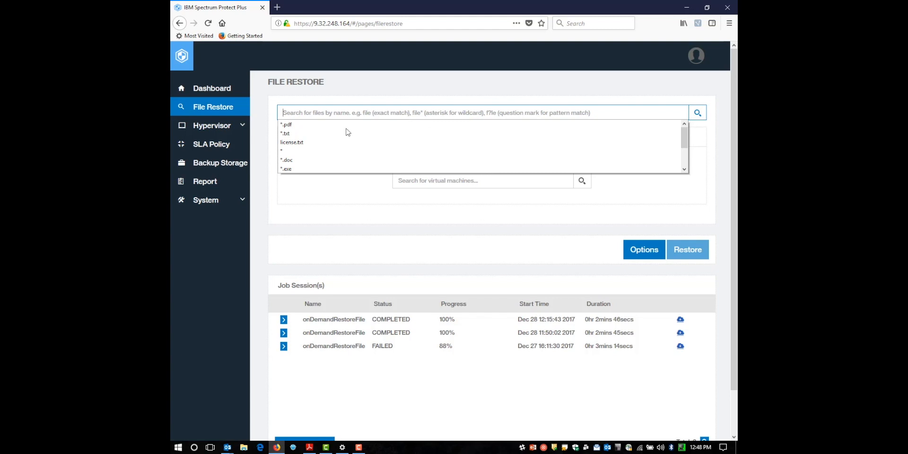
pyautogui.click(322, 142)
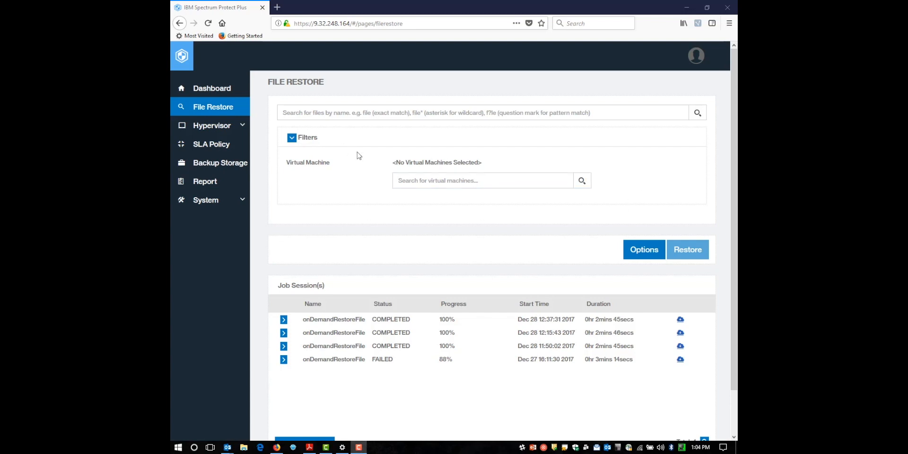
pyautogui.click(415, 180)
pyautogui.click(415, 180)
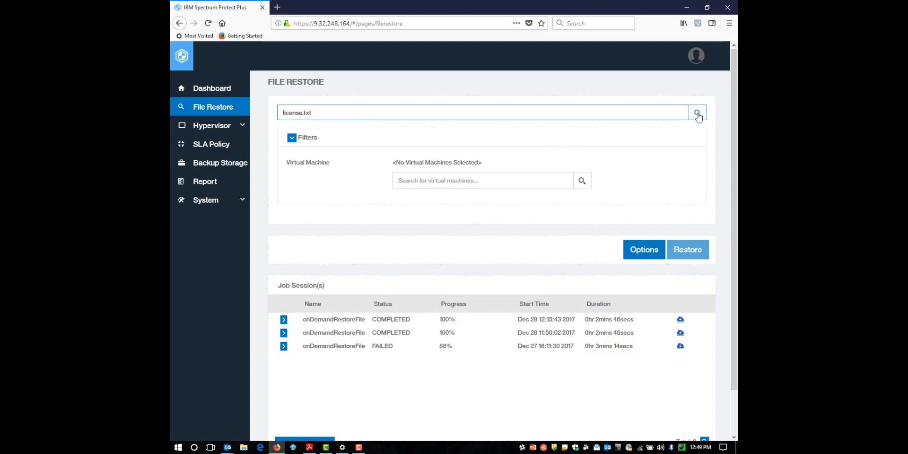
pyautogui.click(698, 112)
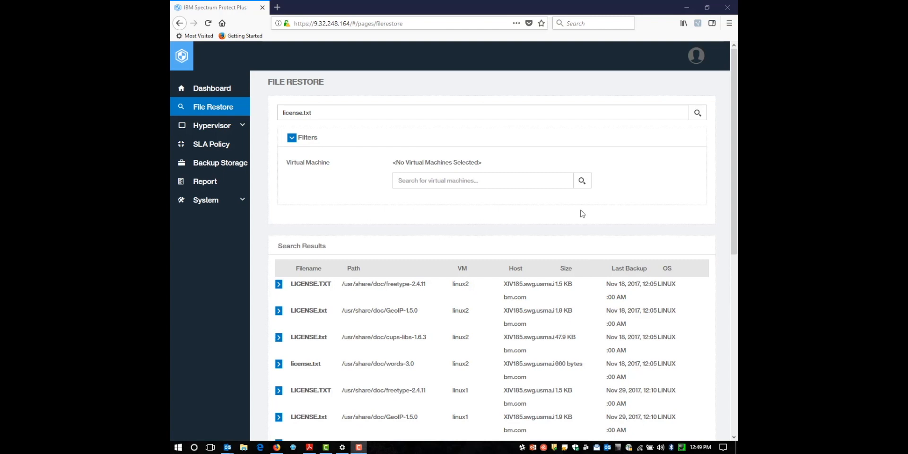
# - Select a snapshot of LICENSE.txt in /usr/share/doc/GeoIP-1.5.0 on linux2 and collapse its snapshot list
pyautogui.scroll(-5, 583, 214)
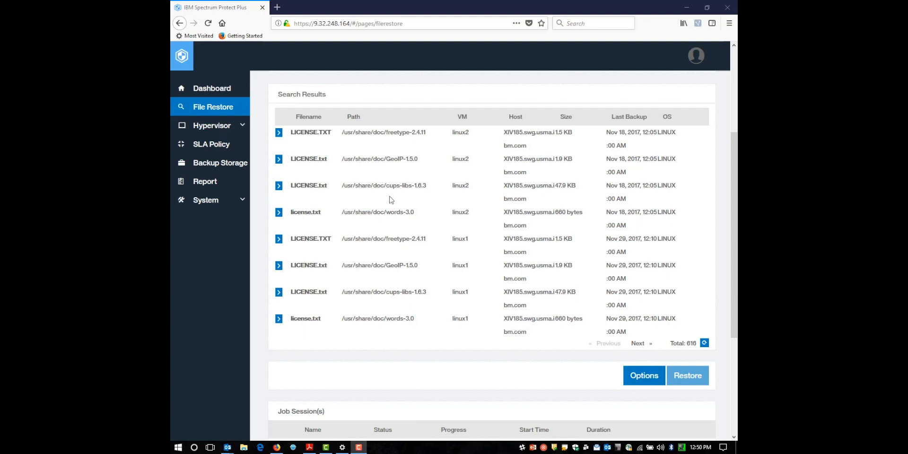
pyautogui.click(279, 161)
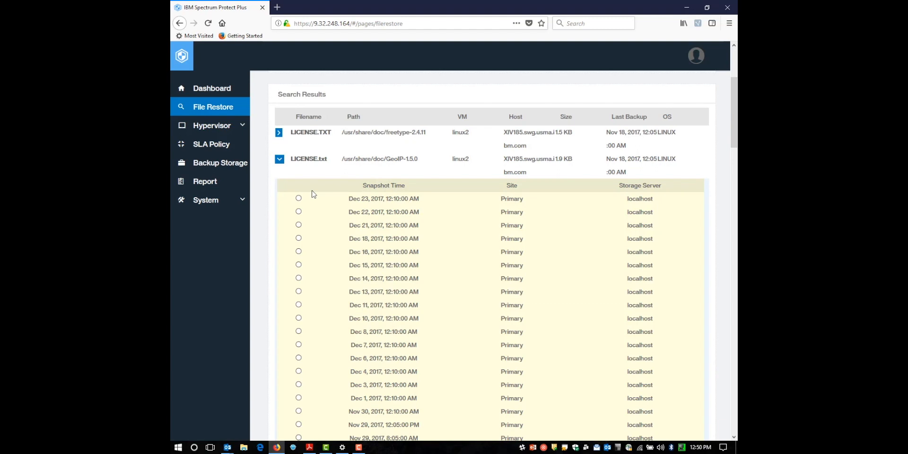
pyautogui.click(279, 159)
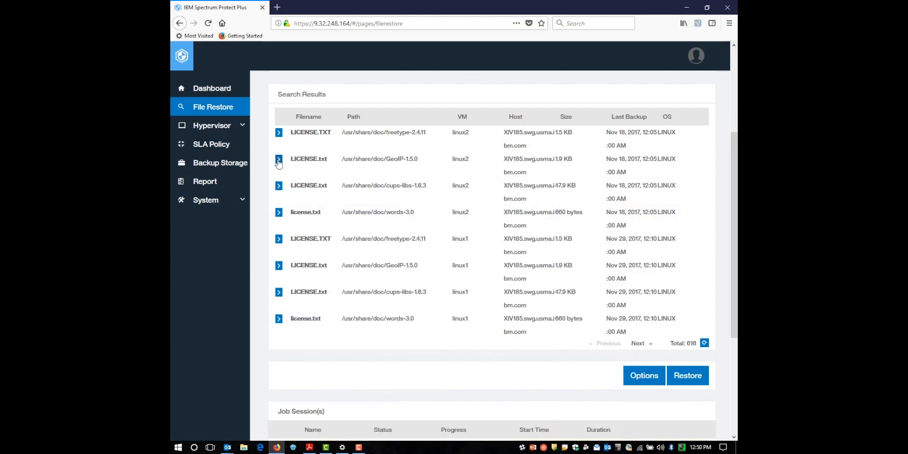
# - Save file restore options that overwrite existing files/folders at the original location, and start the file restore
pyautogui.click(644, 379)
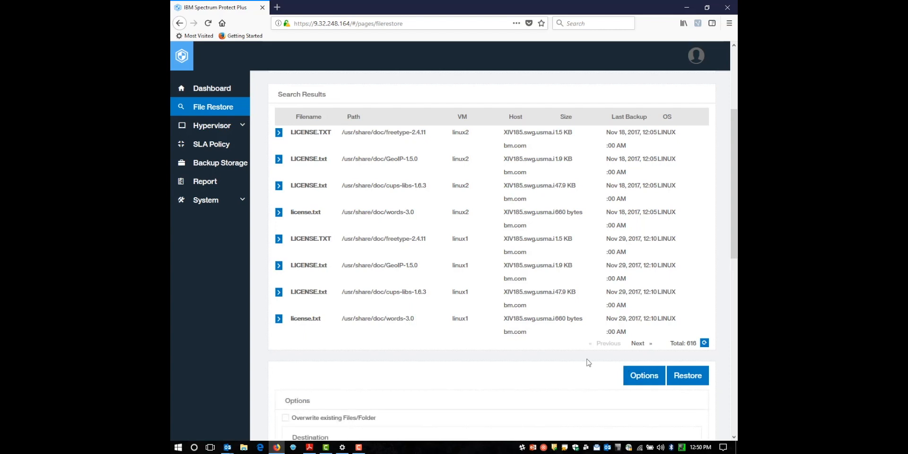
pyautogui.scroll(-4, 578, 365)
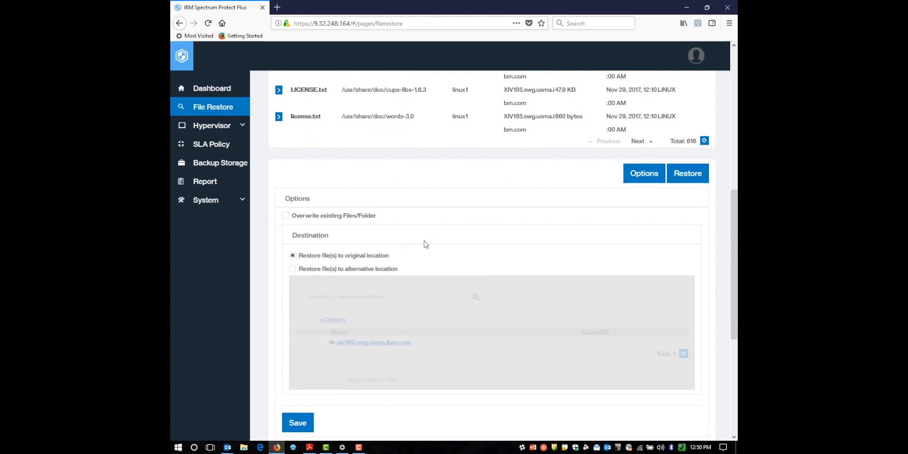
pyautogui.click(293, 269)
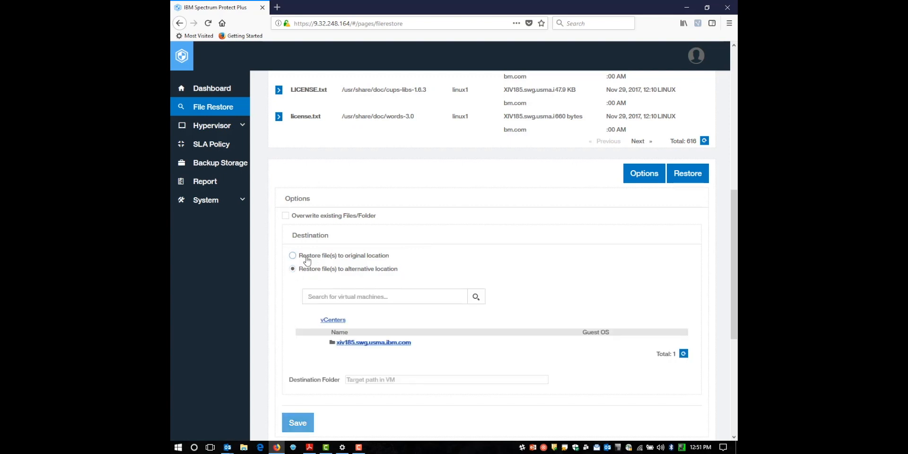
pyautogui.click(293, 256)
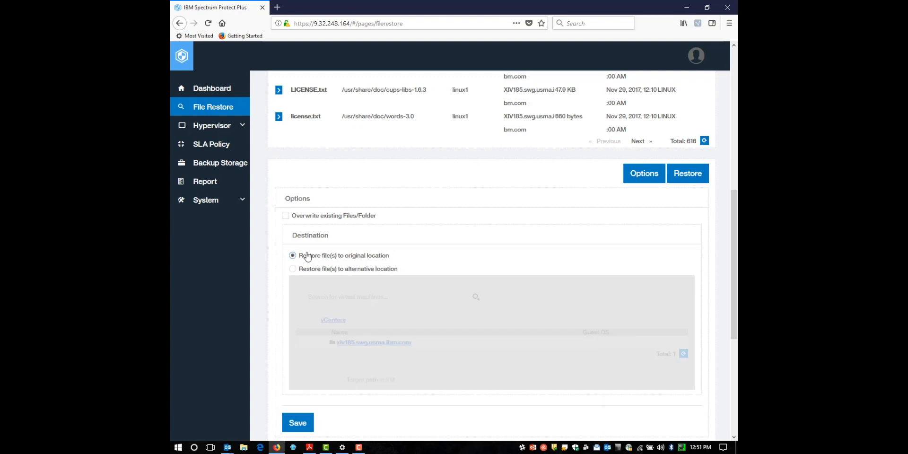
pyautogui.click(285, 217)
pyautogui.click(298, 422)
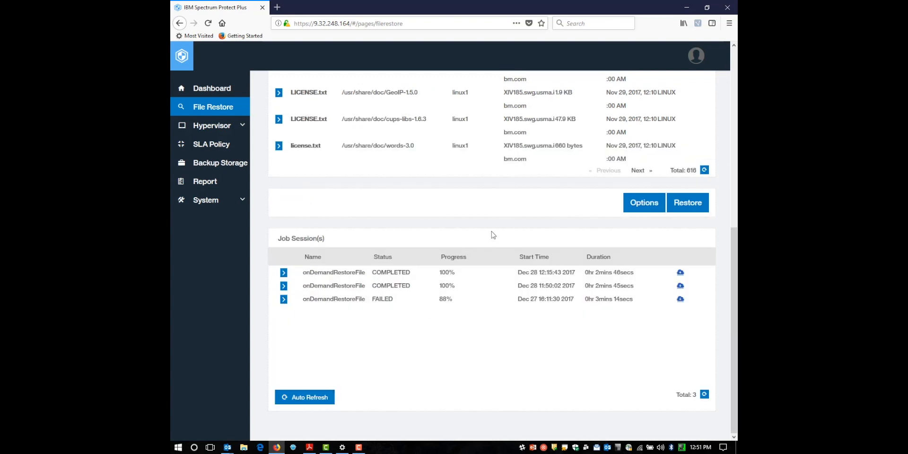
pyautogui.click(692, 205)
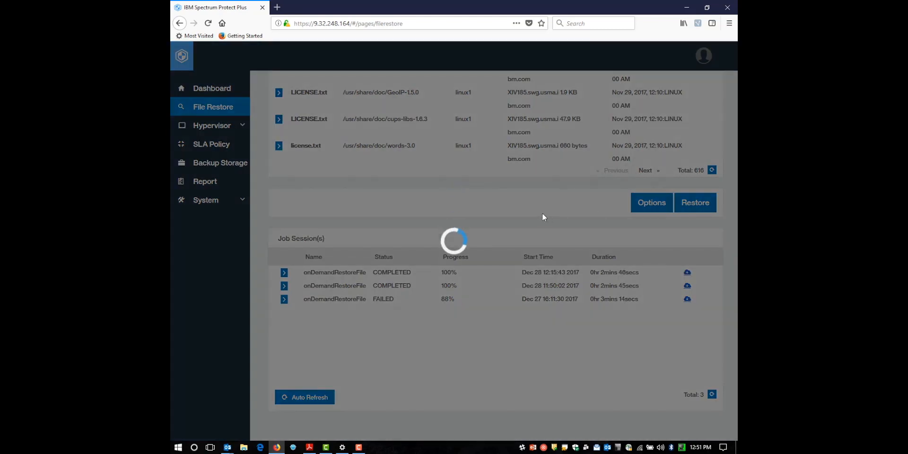